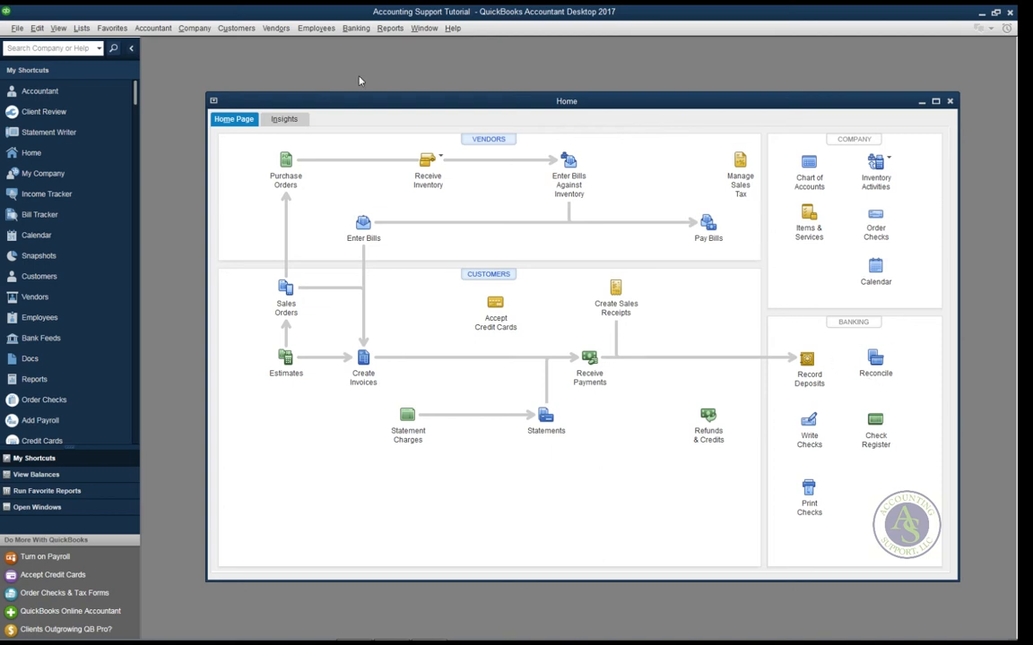
Open the Customer Center and start a blank New Customer form
{"action": "left_click", "coordinate": [237, 28]}
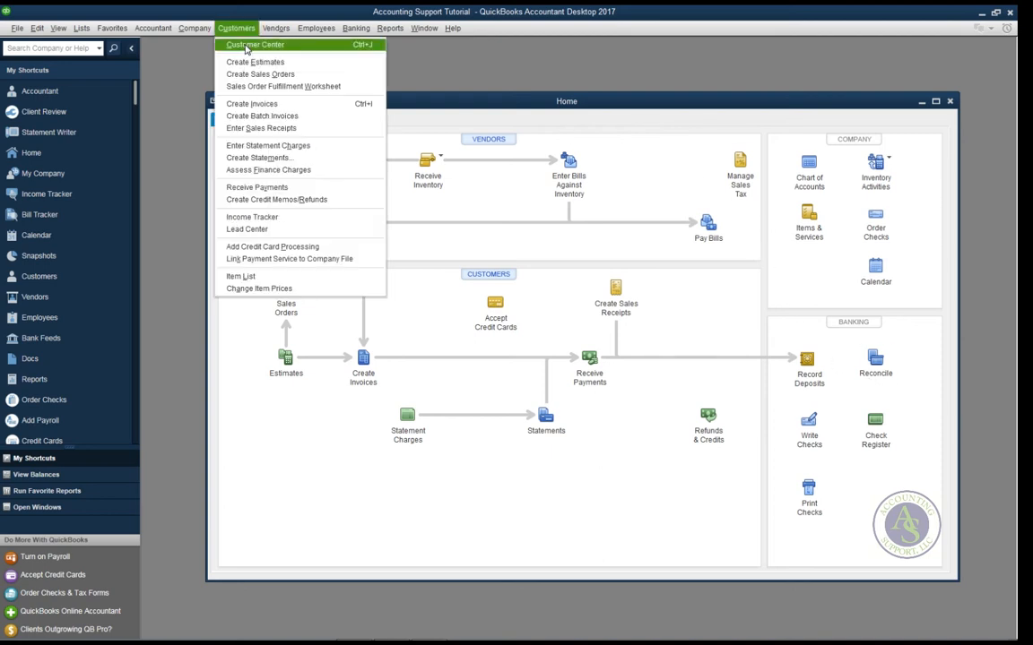
{"action": "left_click", "coordinate": [247, 47]}
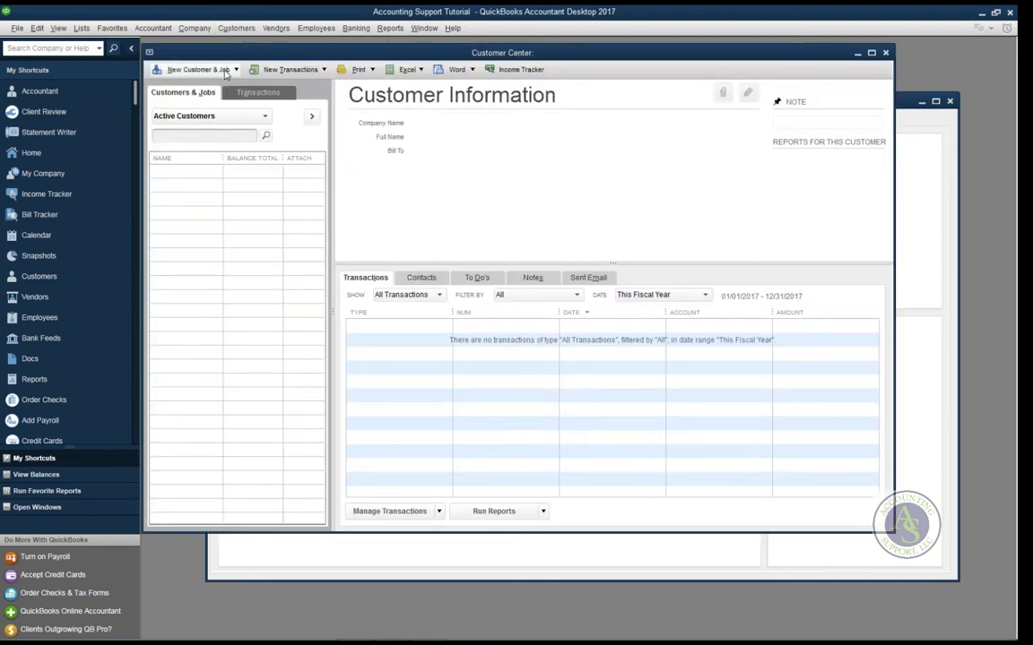
{"action": "left_click", "coordinate": [237, 70]}
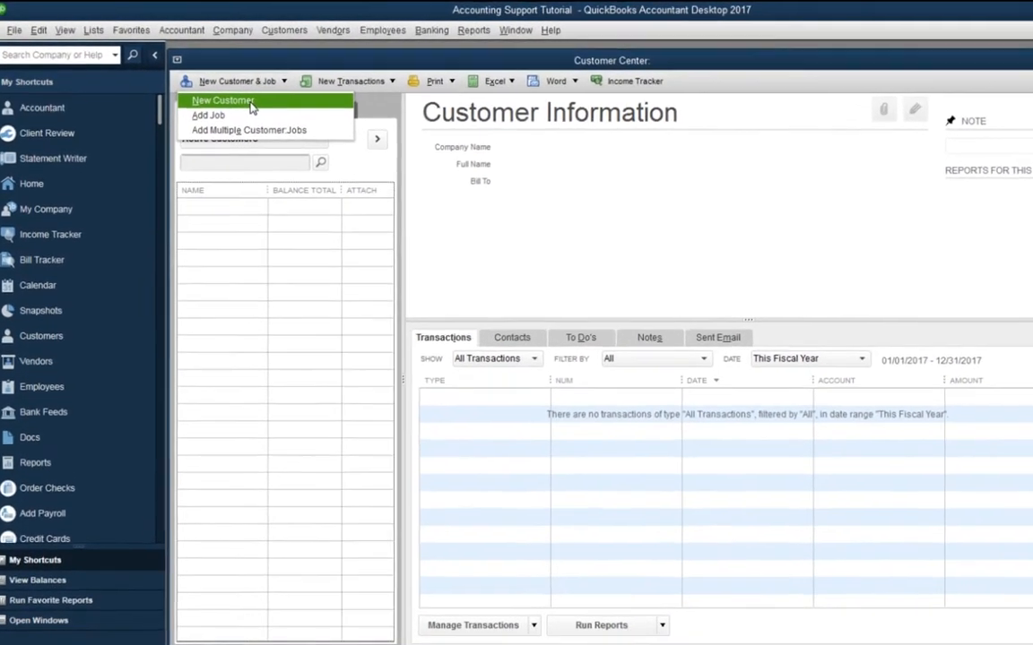
{"action": "left_click", "coordinate": [251, 104]}
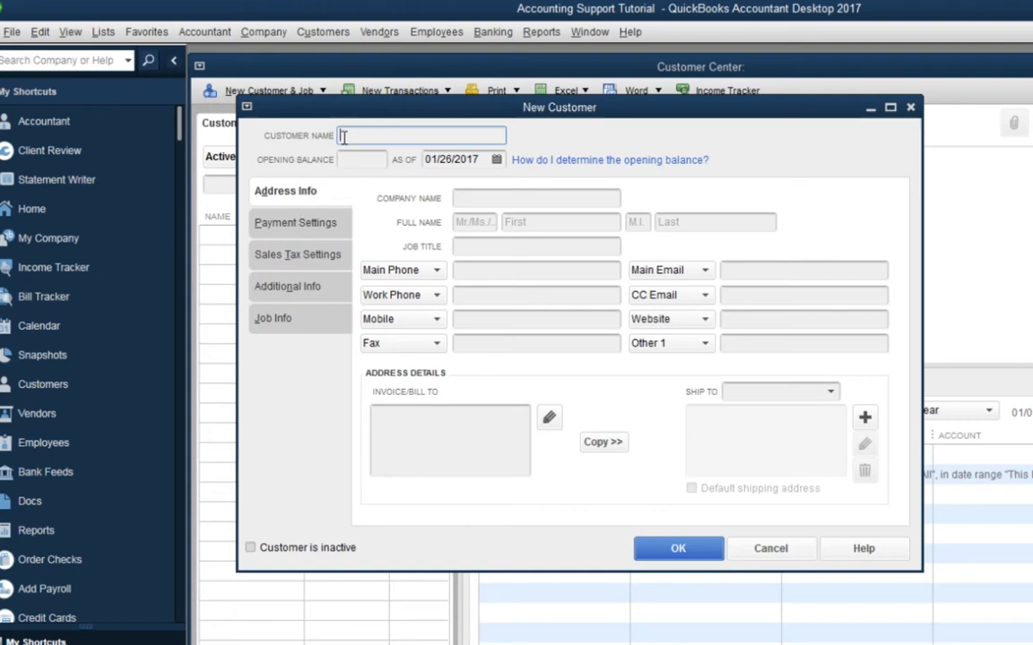
Clear the customer name and enter 'ABC Company' as Company Name, auto-filling customer name and bill-to
{"action": "type", "text": "ABC Company"}
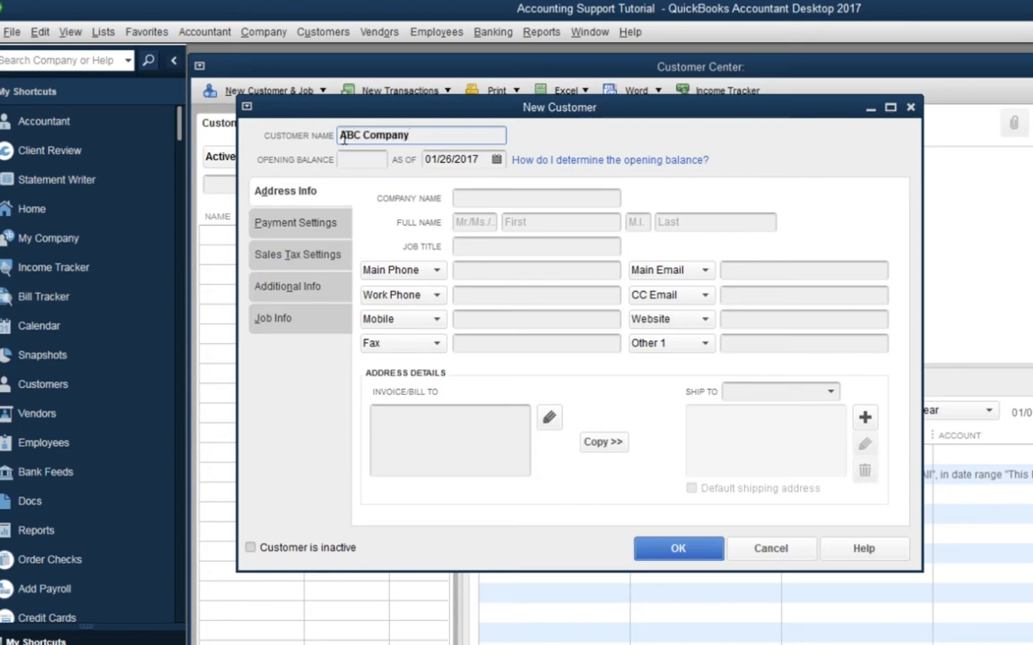
{"action": "left_click", "coordinate": [468, 249]}
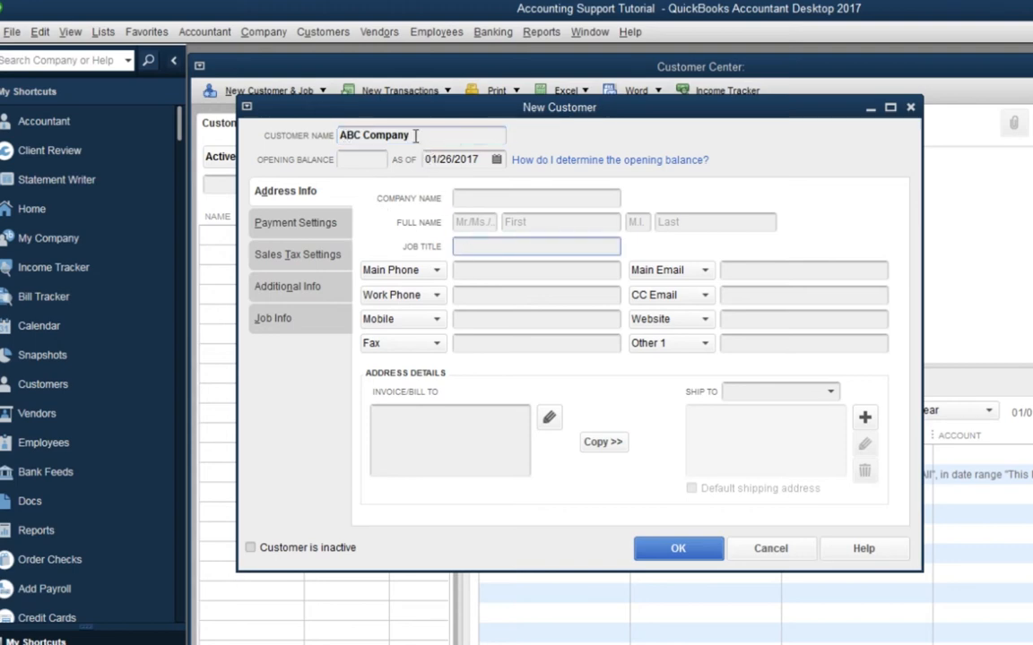
{"action": "left_click_drag", "start_coordinate": [415, 135], "coordinate": [321, 128]}
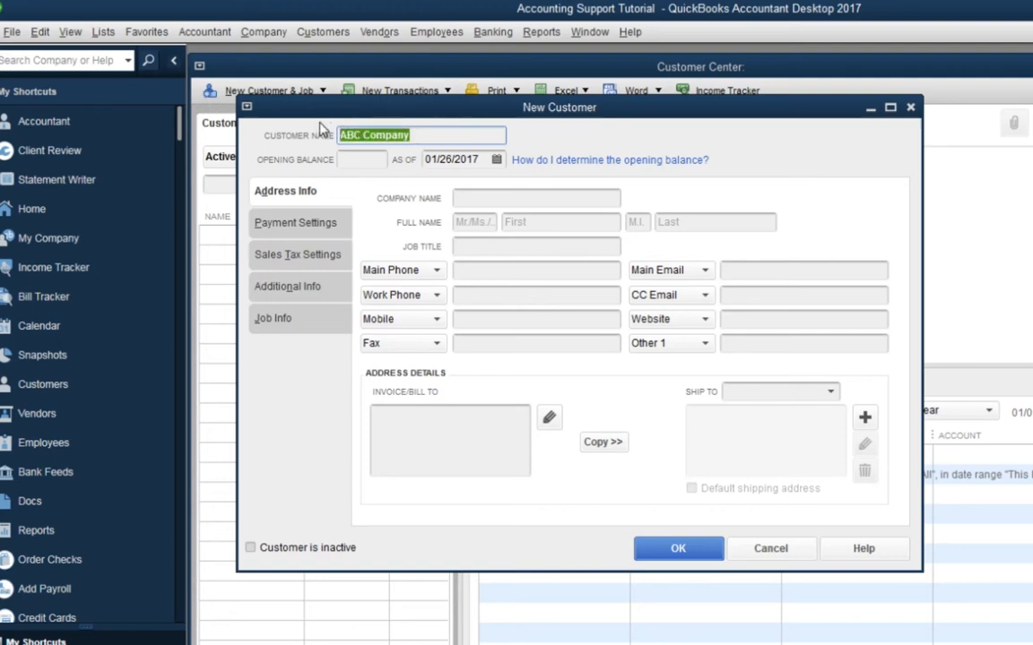
{"action": "key", "text": "BackSpace"}
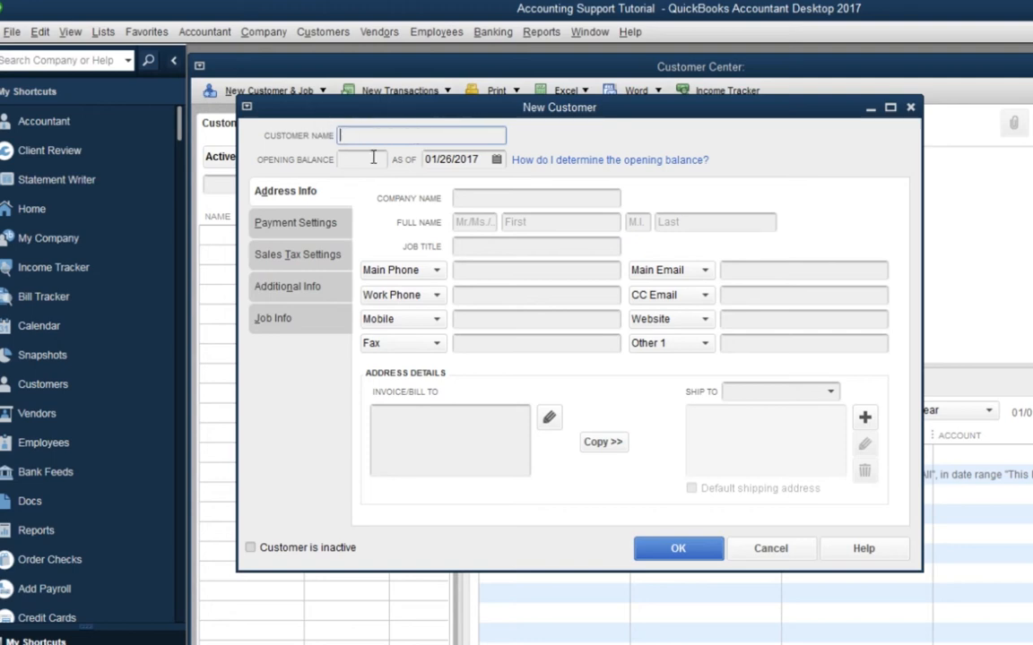
{"action": "left_click", "coordinate": [460, 200]}
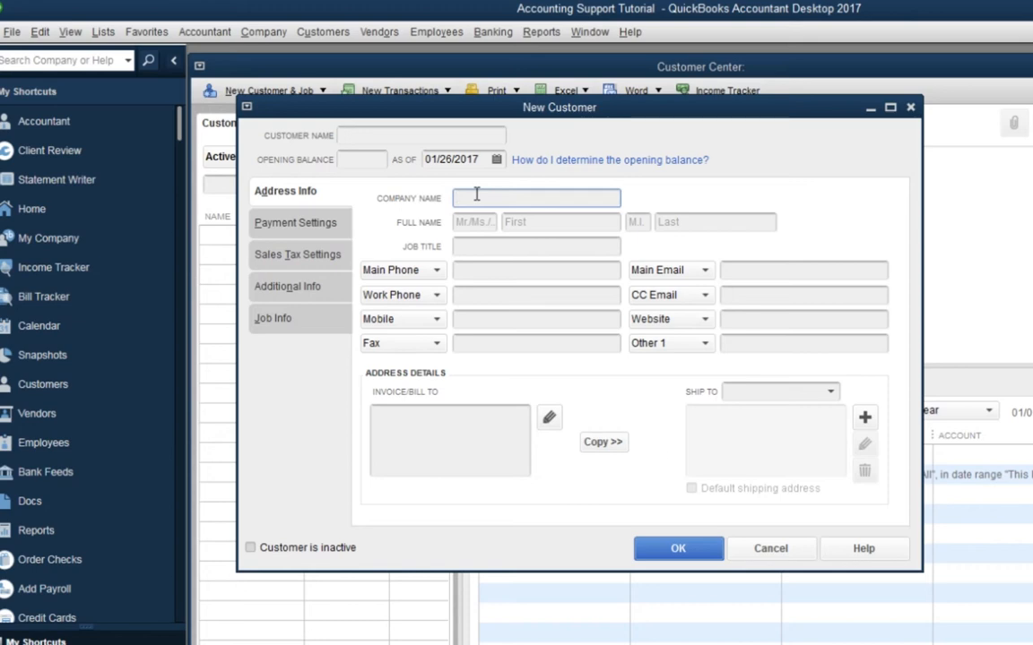
{"action": "type", "text": "ABC Company"}
{"action": "left_click", "coordinate": [480, 244]}
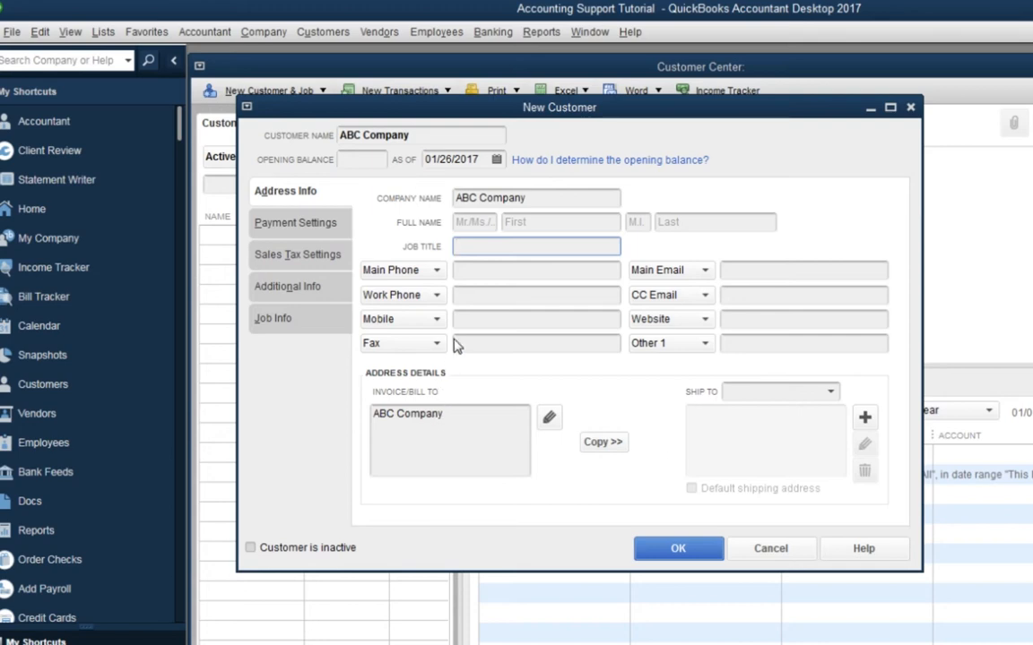
Enter the contact's title Mr., first name and last name
{"action": "left_click", "coordinate": [474, 223]}
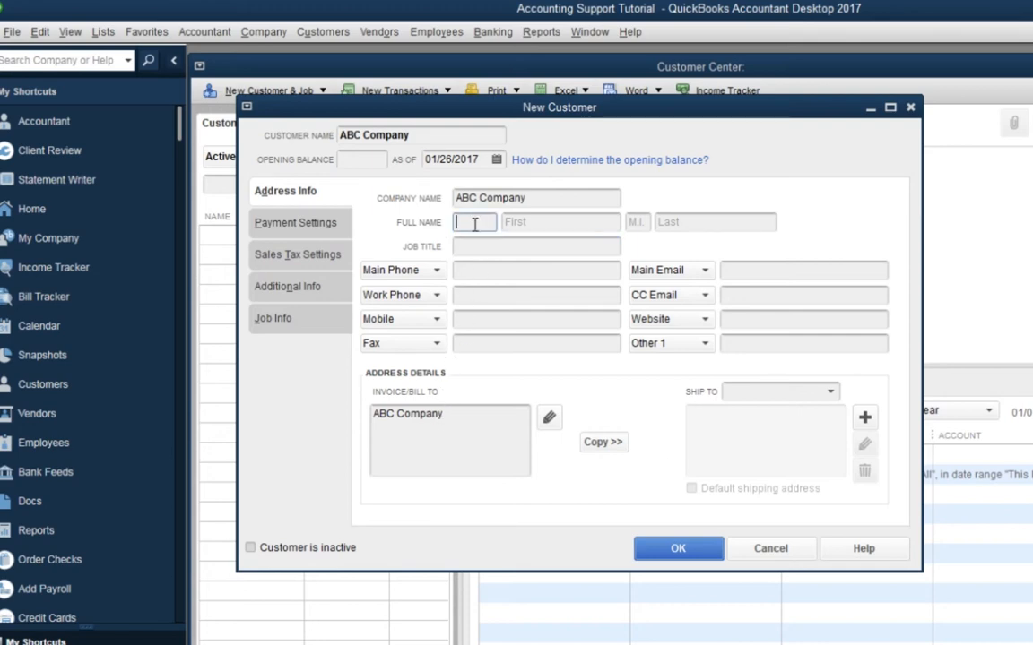
{"action": "type", "text": "Mr."}
{"action": "left_click", "coordinate": [508, 221]}
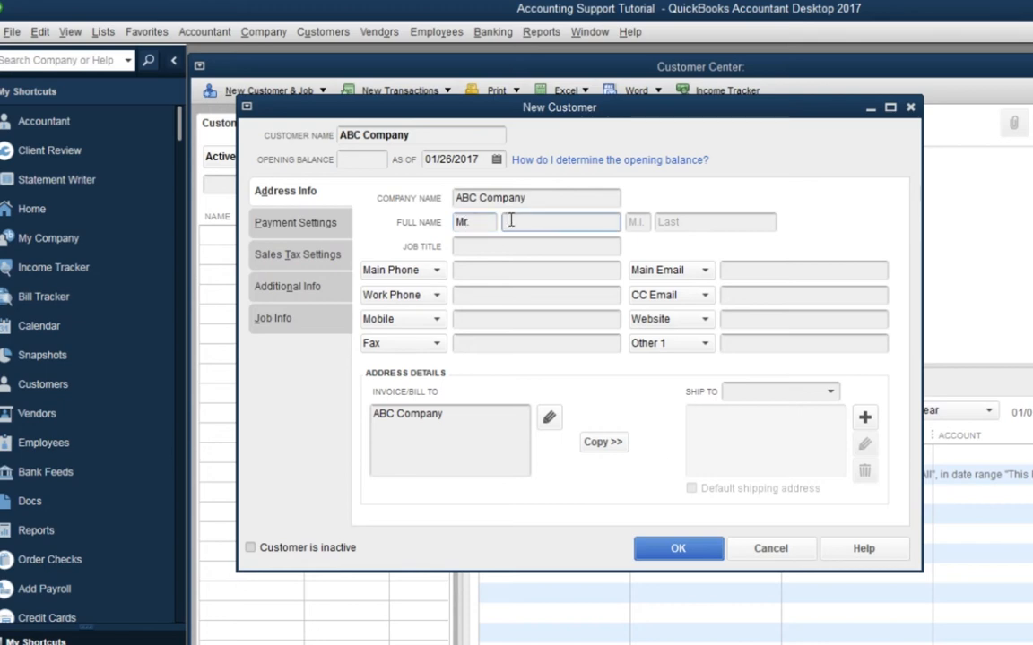
{"action": "type", "text": "John"}
{"action": "left_click", "coordinate": [659, 226]}
{"action": "type", "text": "Smith"}
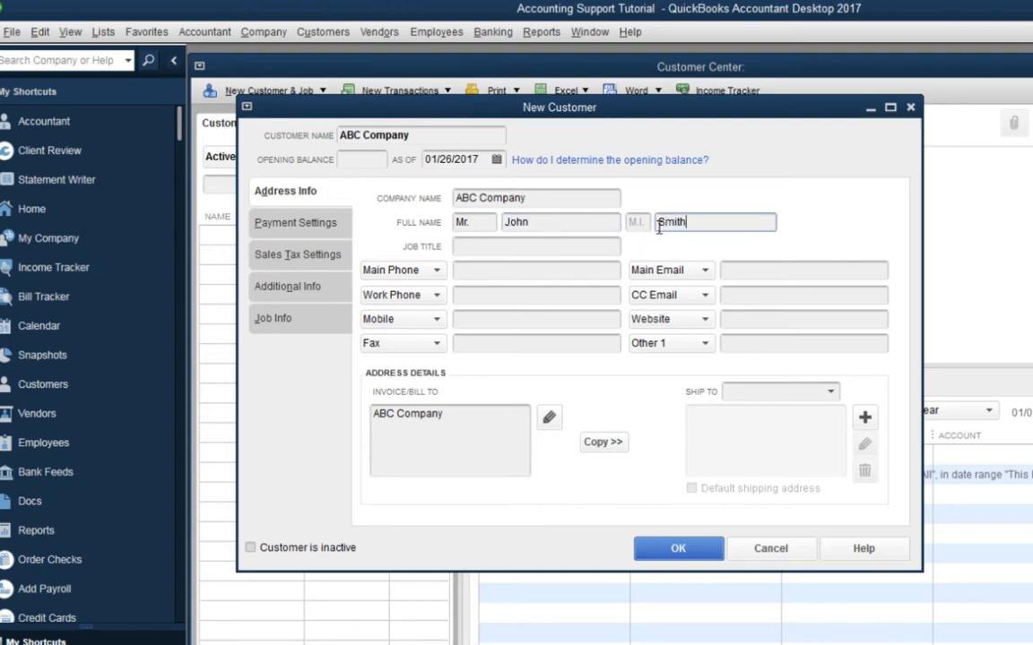
Fill in the contact's main phone number and main e-mail address
{"action": "left_click", "coordinate": [476, 272]}
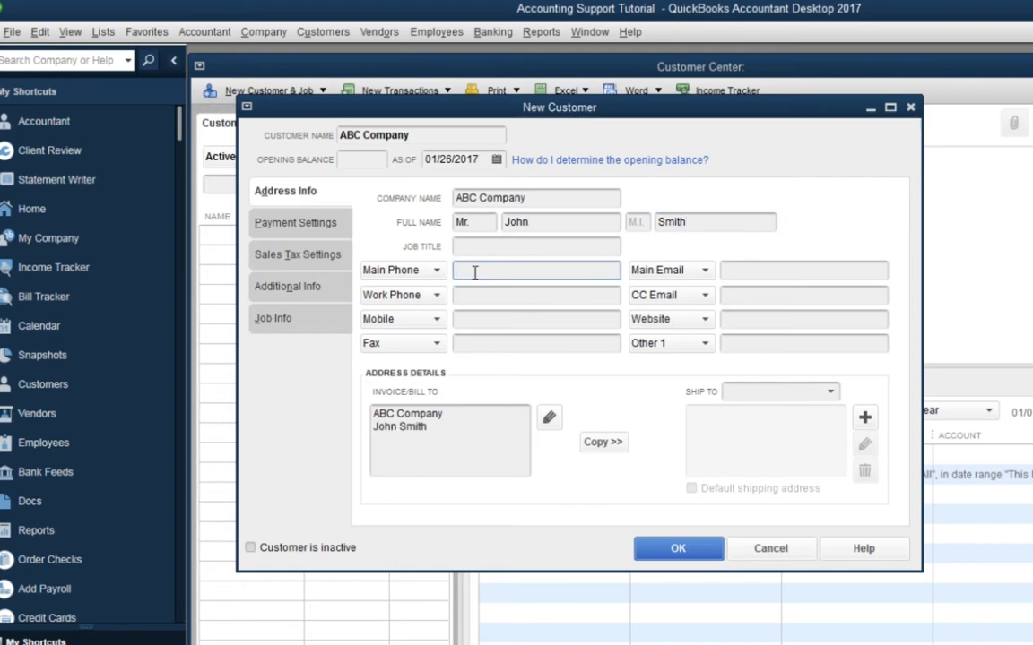
{"action": "type", "text": "704-555-1212"}
{"action": "left_click", "coordinate": [730, 269]}
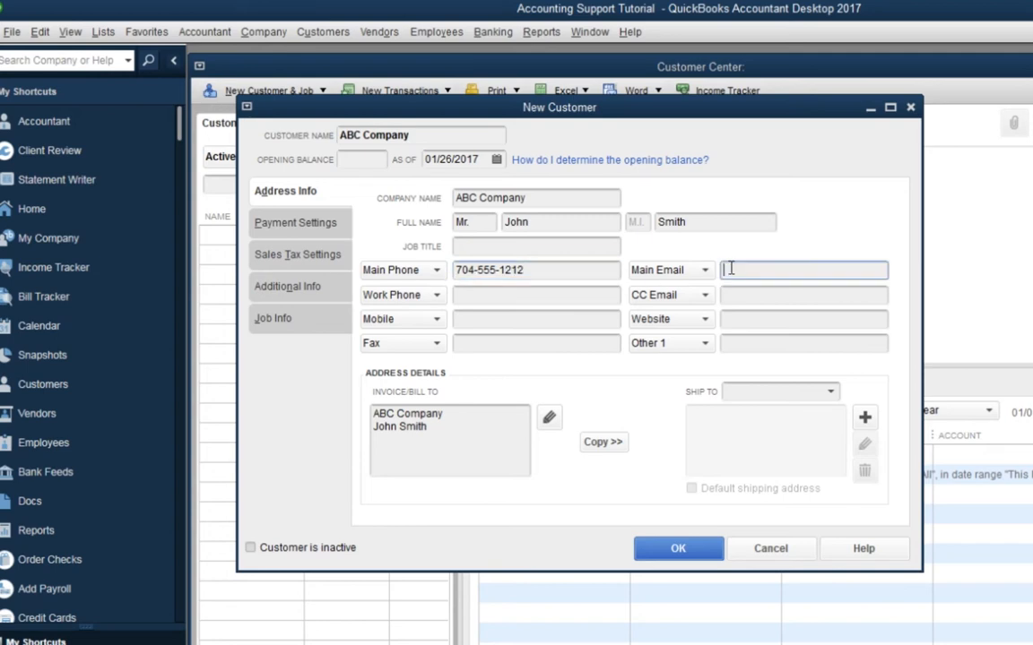
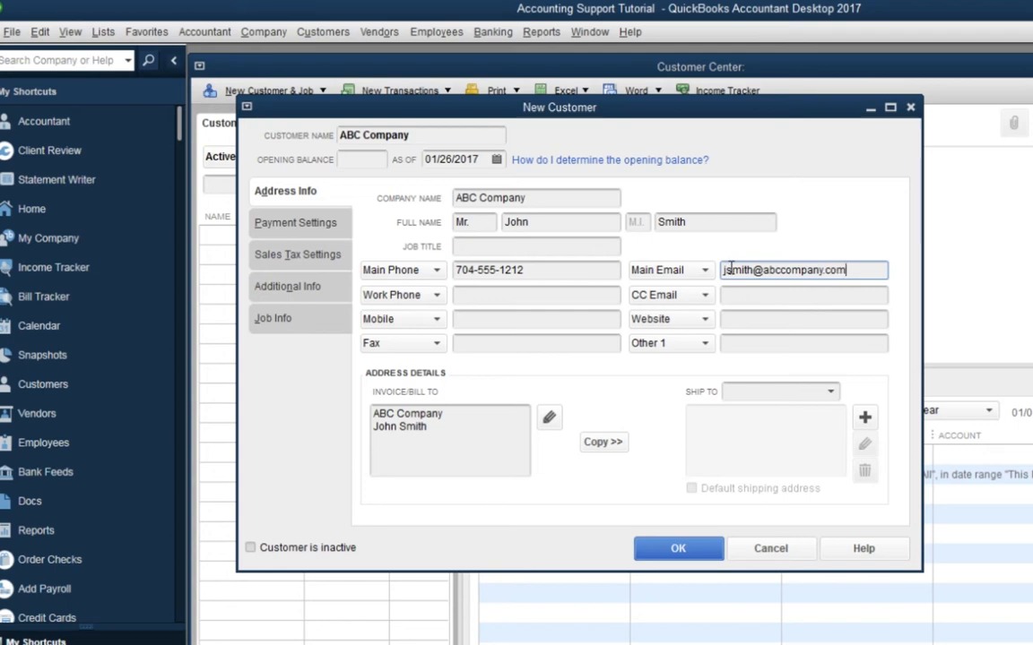
Add a street line and a city, state and ZIP line to the Invoice/Bill To address
{"action": "left_click", "coordinate": [445, 430]}
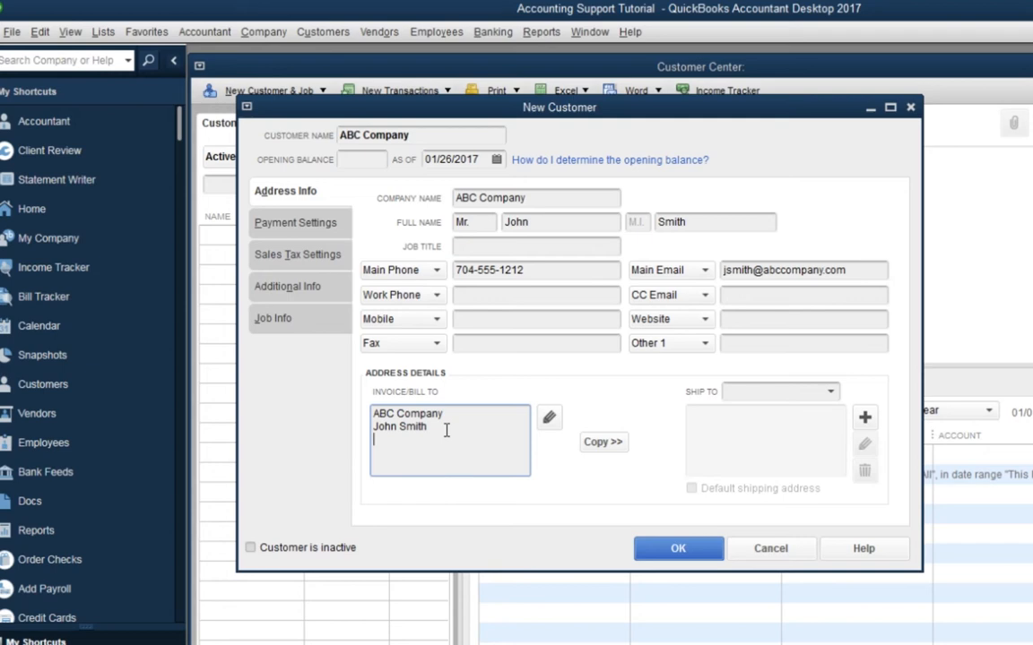
{"action": "key", "text": "Return"}
{"action": "type", "text": "123 Main Street"}
{"action": "key", "text": "Return"}
{"action": "type", "text": "Charlotte, "}
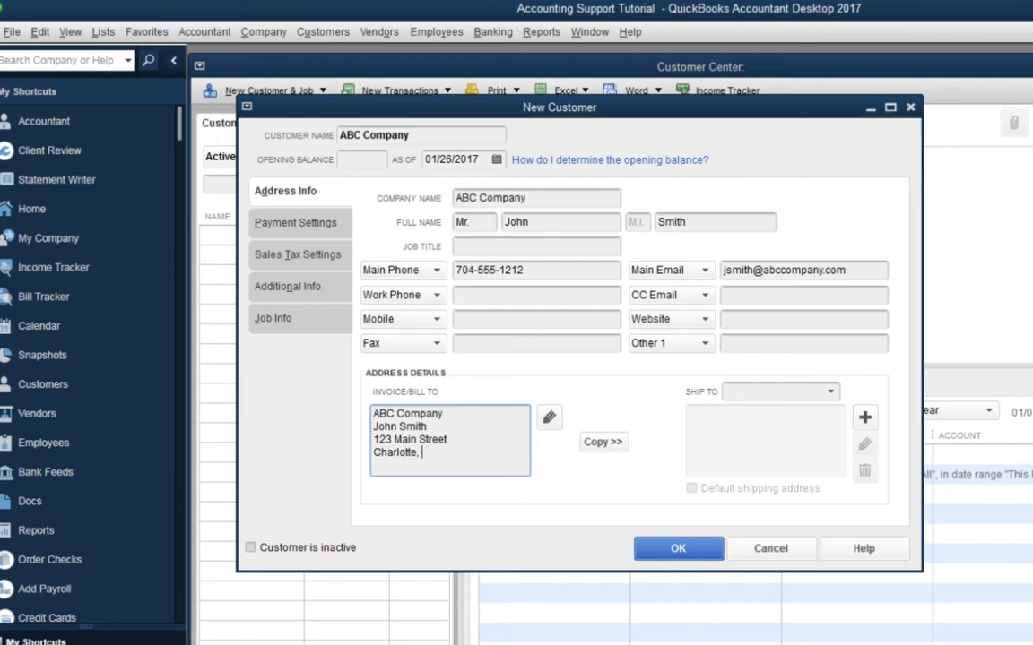
{"action": "type", "text": "NC 28226"}
Copy the billing address as default ship-to 'Ship To 1' and replace its street line
{"action": "left_click", "coordinate": [604, 445]}
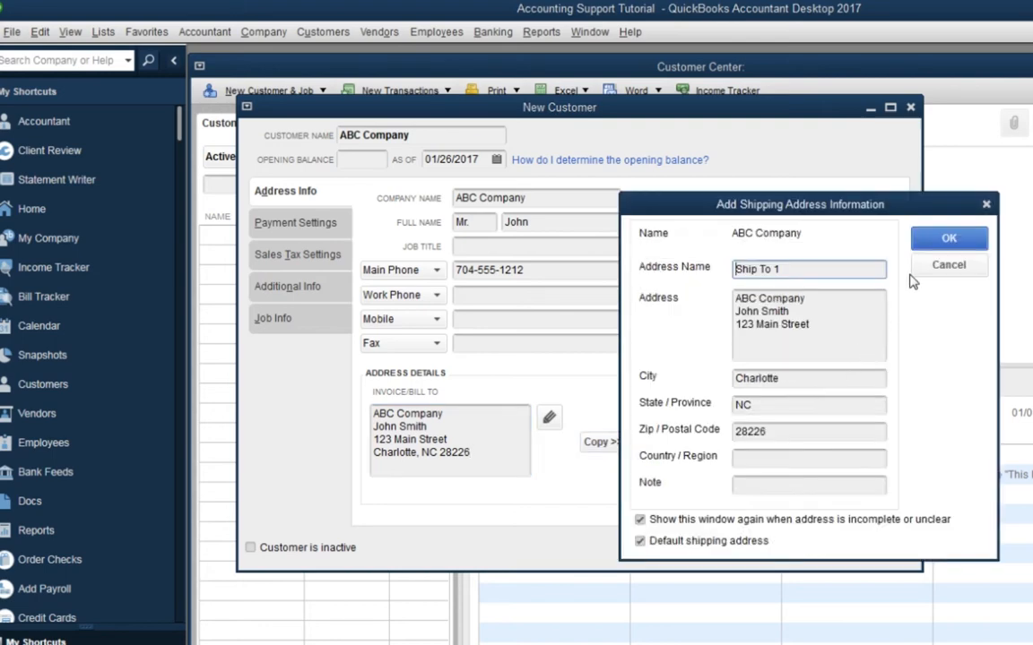
{"action": "left_click", "coordinate": [932, 244]}
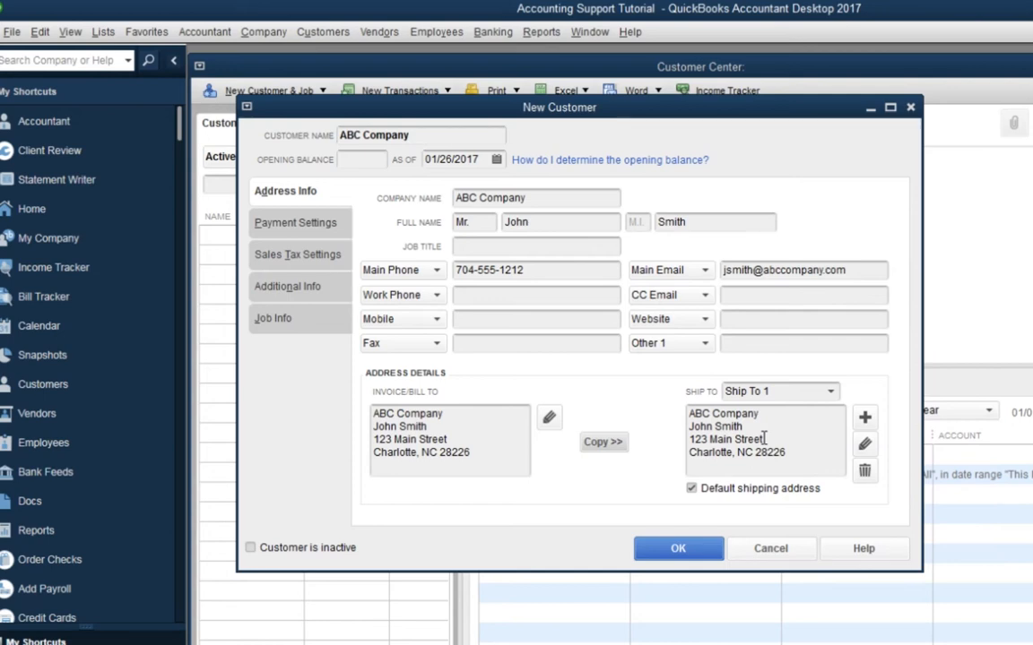
{"action": "left_click_drag", "start_coordinate": [764, 439], "coordinate": [688, 441]}
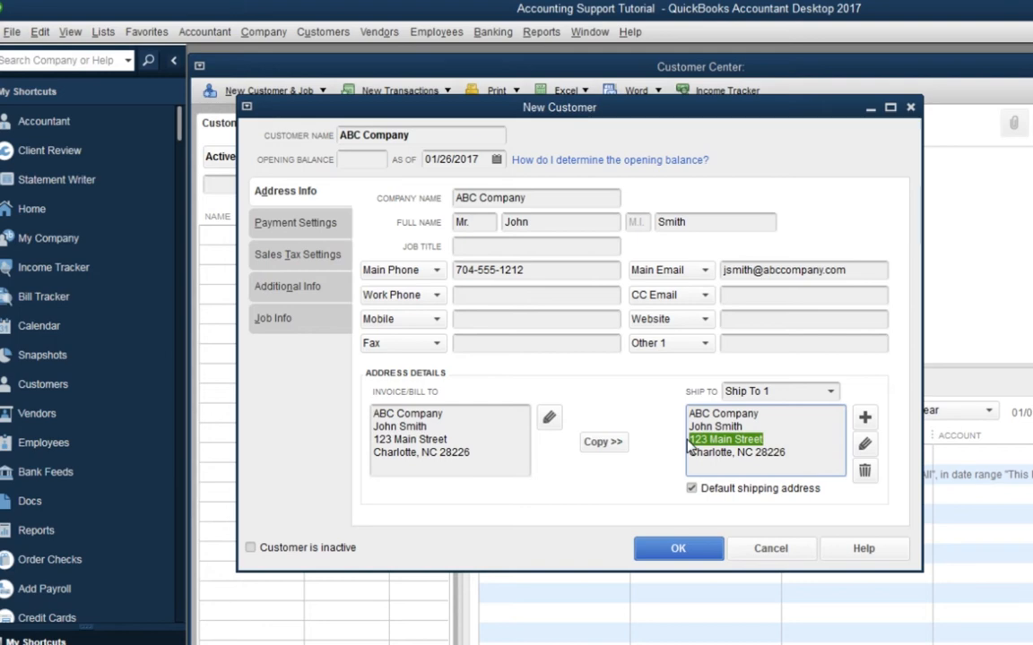
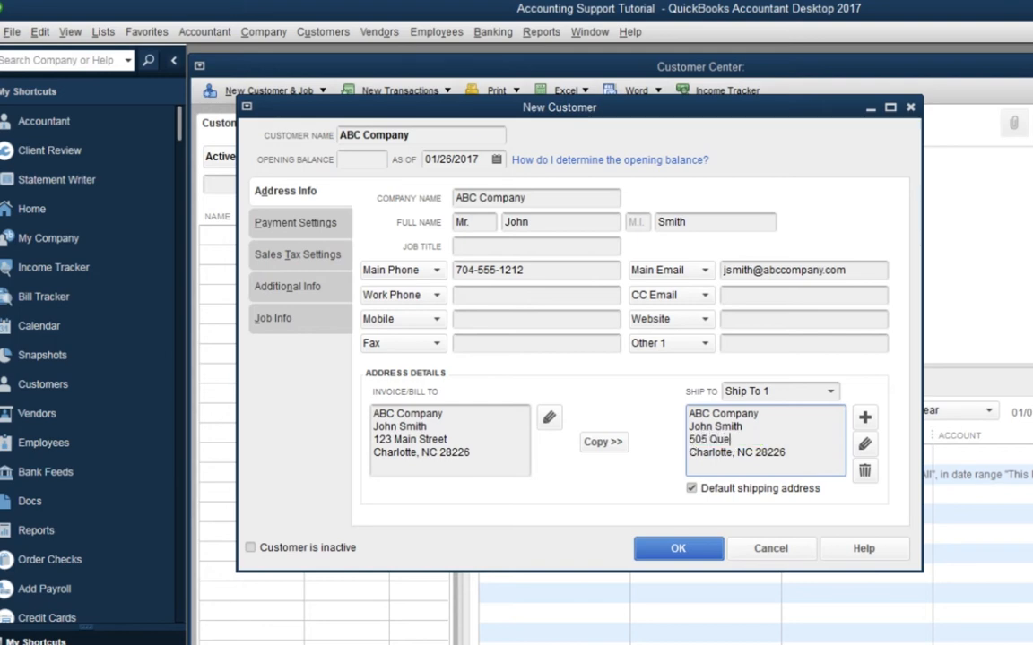
Open the contact field type list on the New Customer form and dismiss it
{"action": "left_click", "coordinate": [705, 346]}
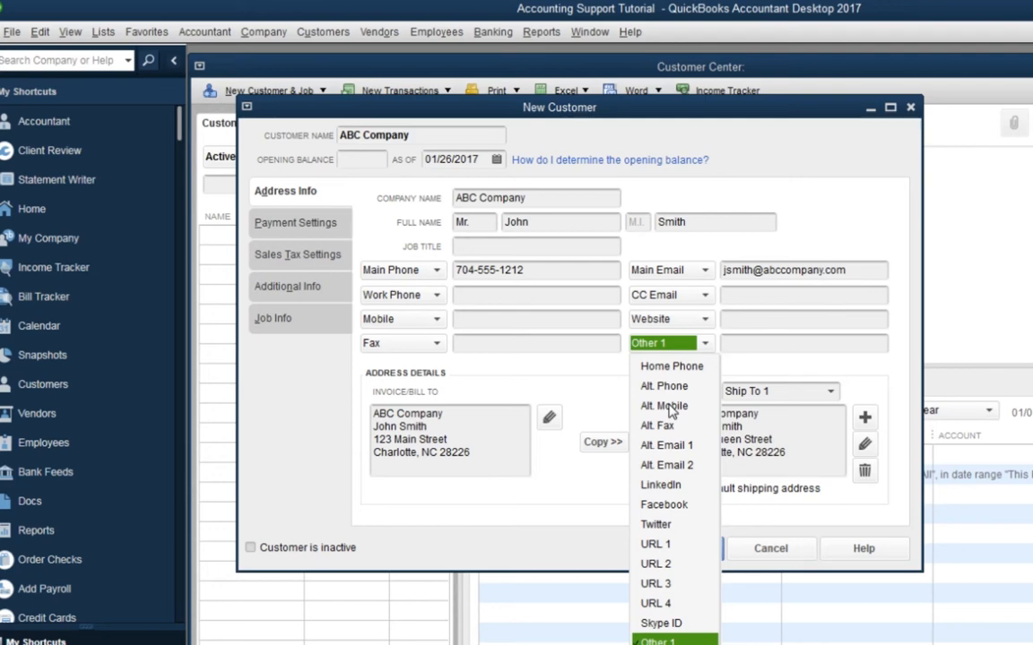
{"action": "left_click", "coordinate": [803, 215]}
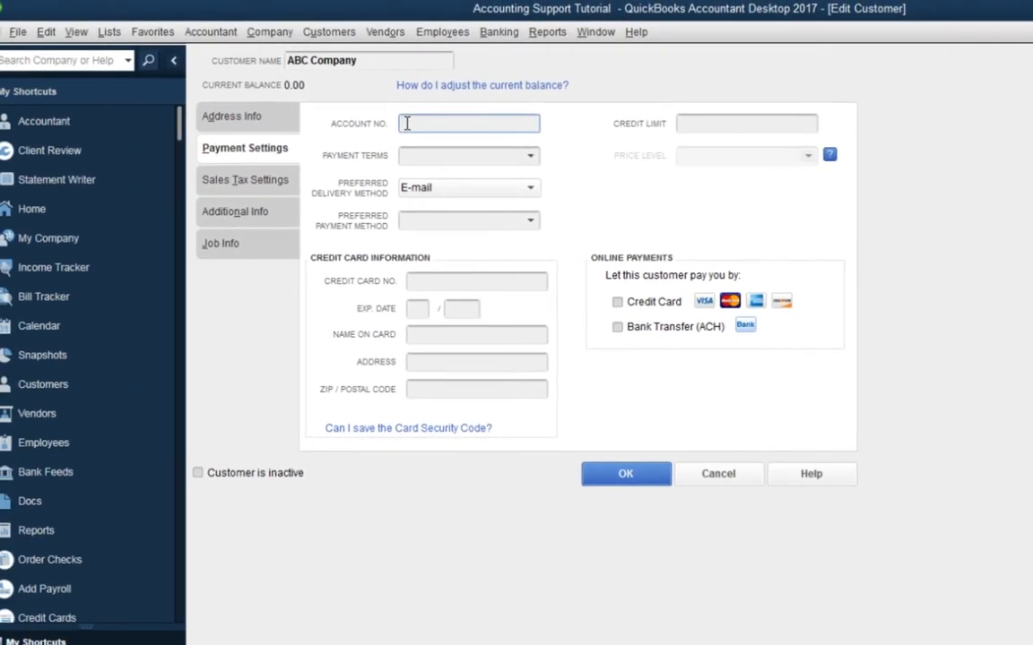
Add a new 'Net 10' payment term, net due in 10 days
{"action": "left_click", "coordinate": [530, 157]}
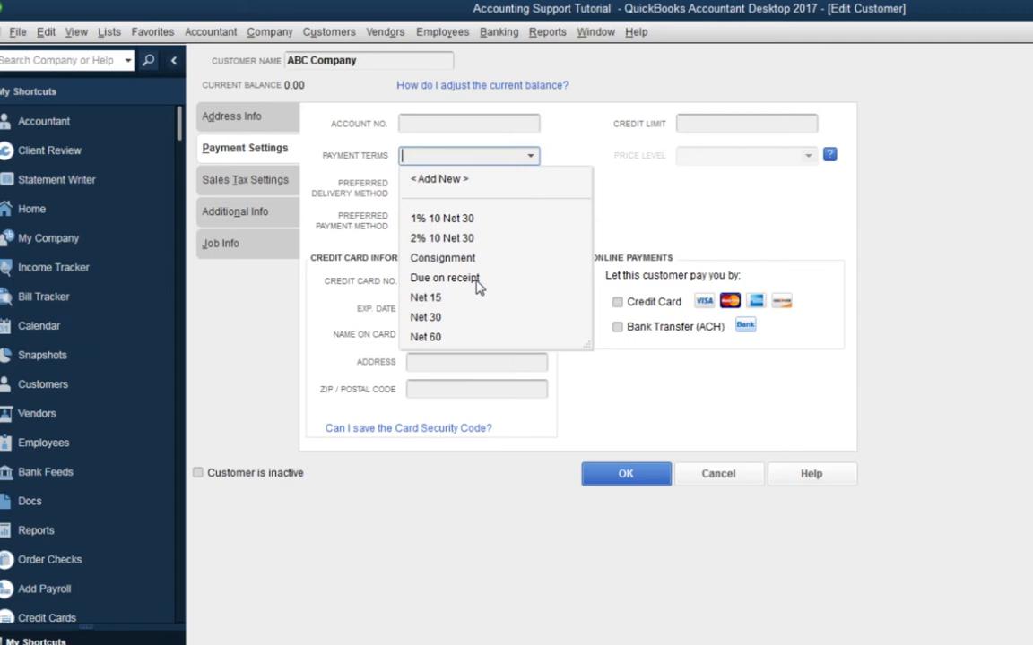
{"action": "left_click", "coordinate": [442, 181]}
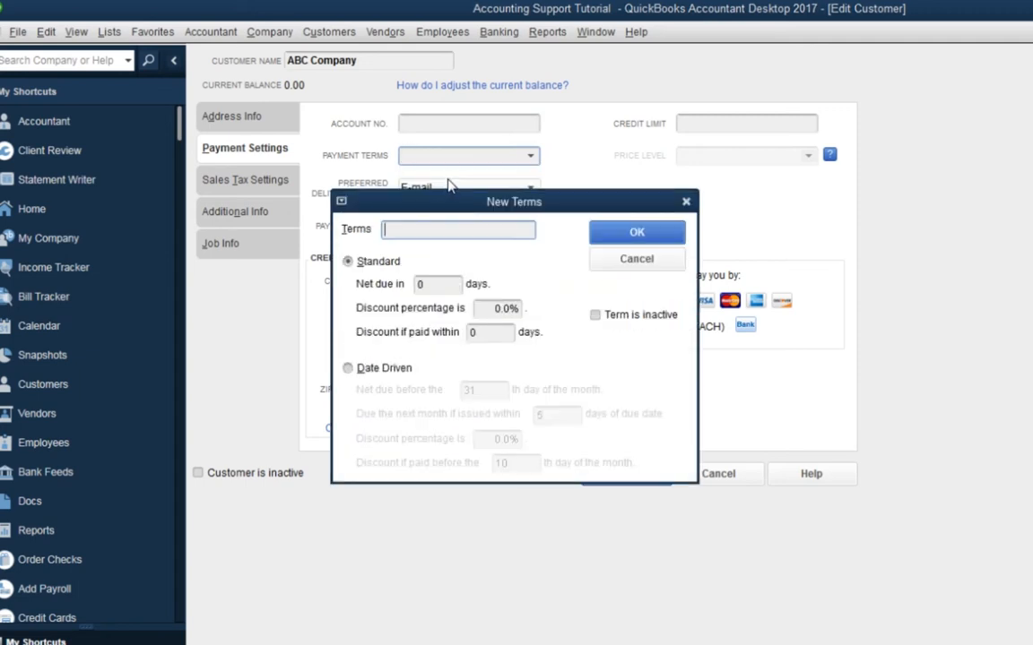
{"action": "type", "text": "Net 10"}
{"action": "left_click", "coordinate": [419, 283]}
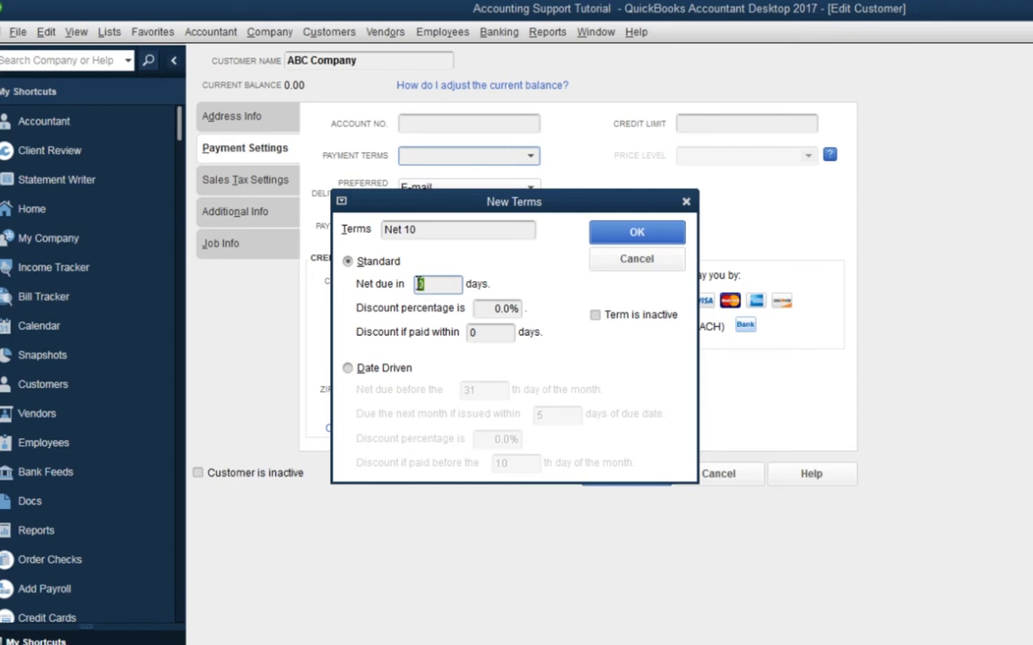
{"action": "type", "text": "10"}
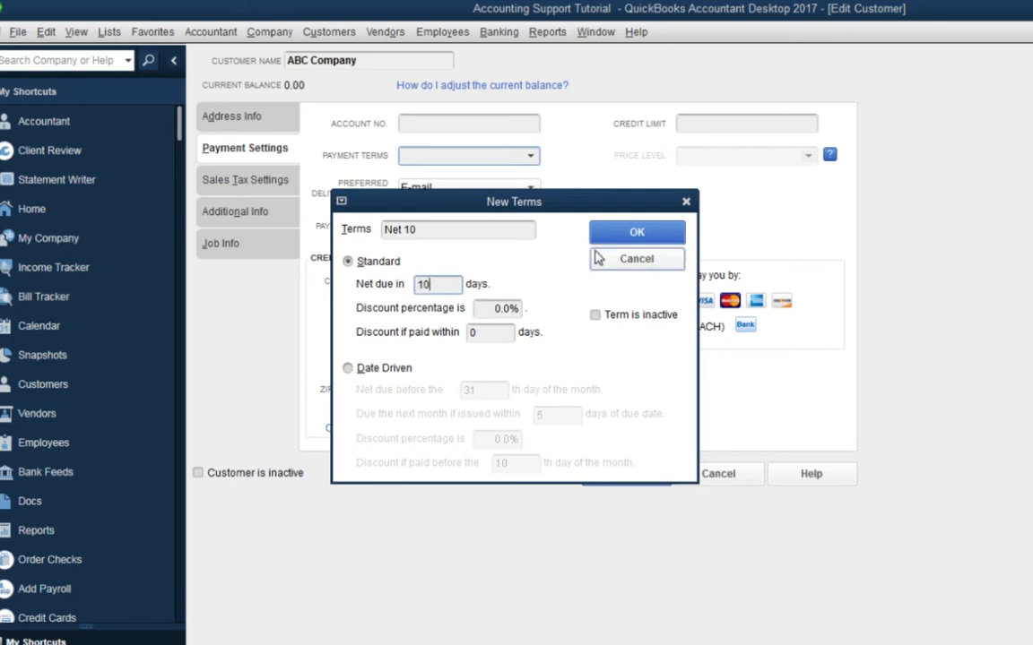
{"action": "left_click", "coordinate": [637, 234]}
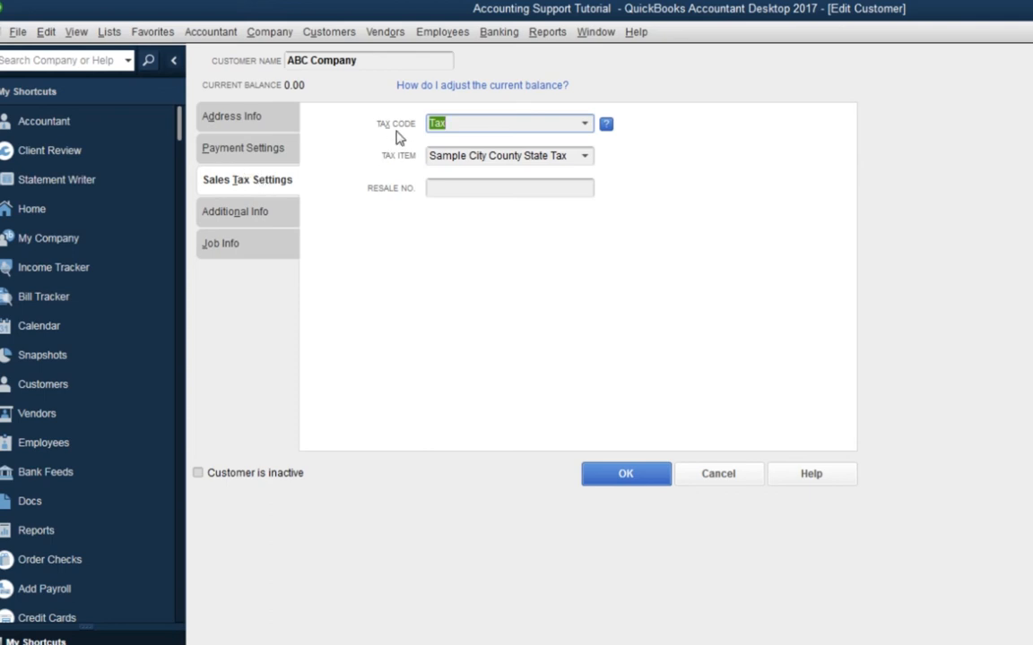
{"action": "left_click", "coordinate": [585, 122]}
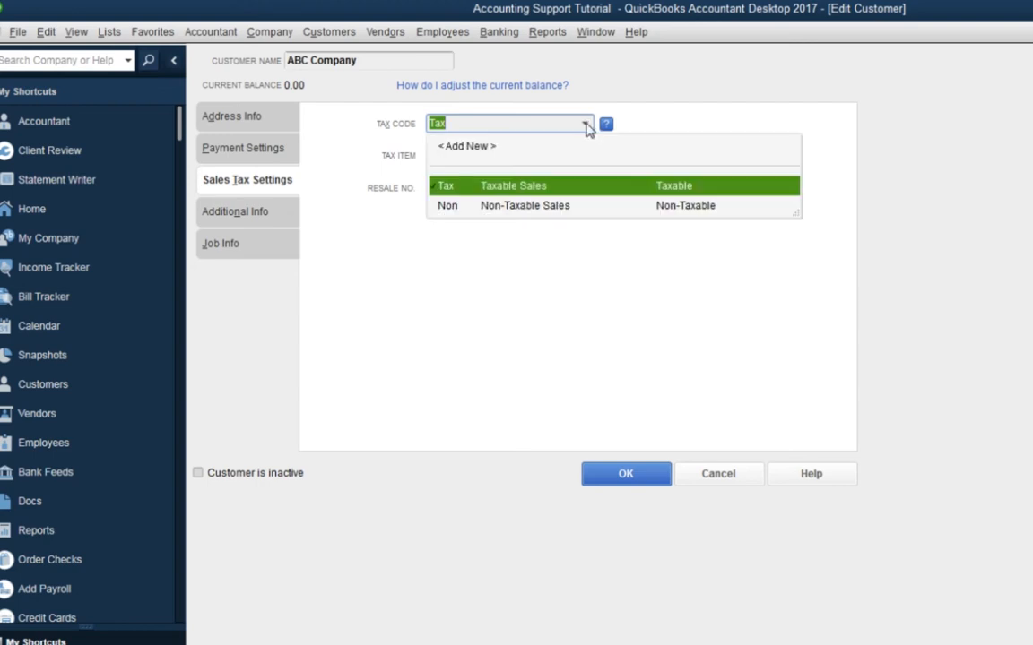
{"action": "left_click", "coordinate": [491, 213]}
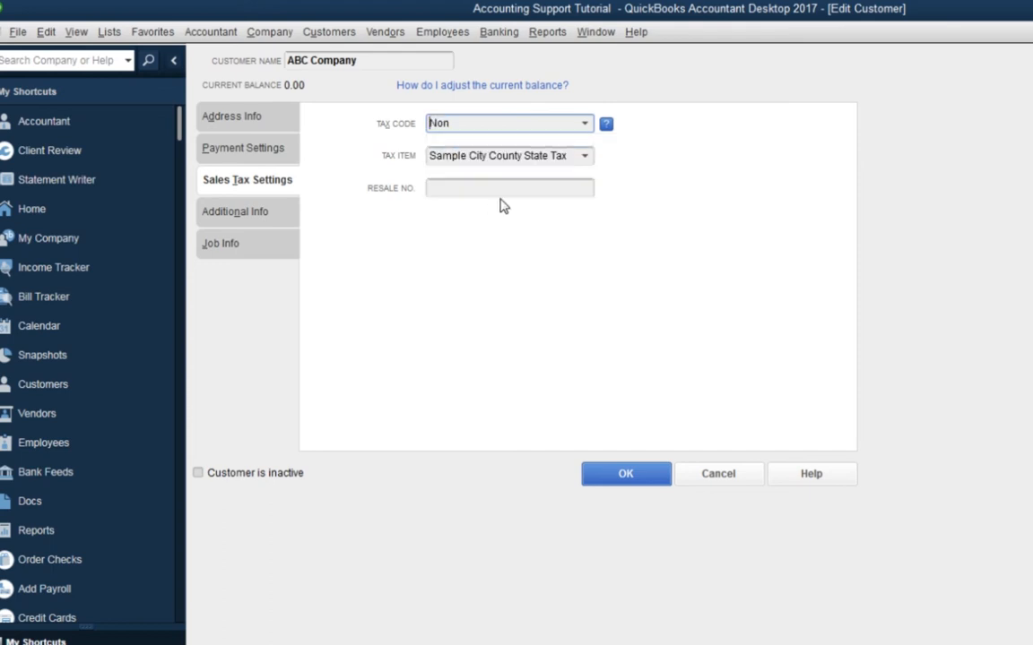
{"action": "left_click", "coordinate": [583, 125]}
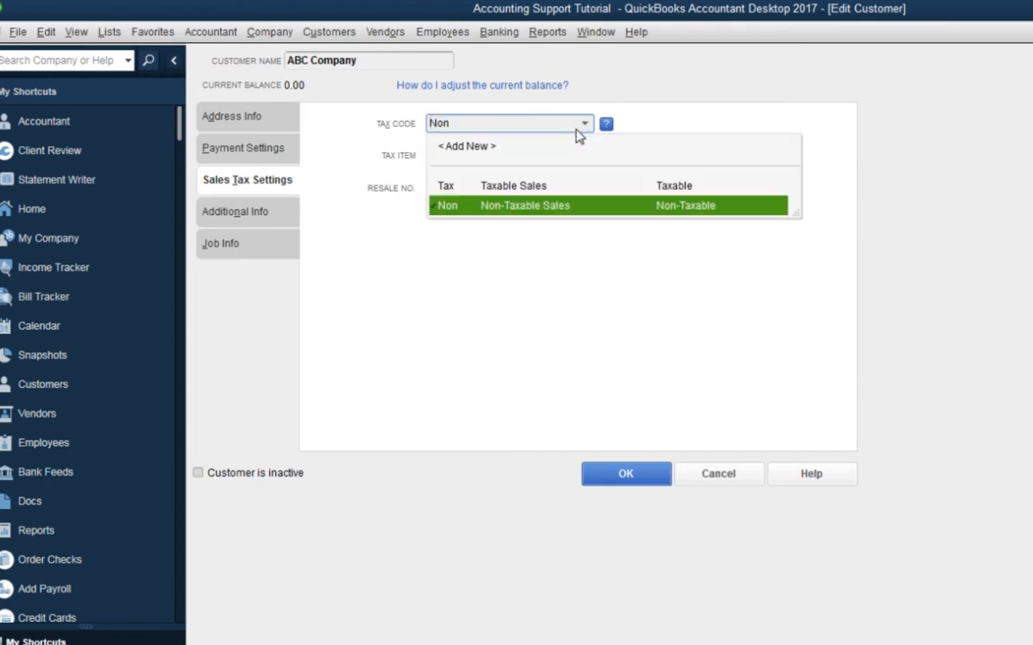
{"action": "left_click", "coordinate": [527, 186]}
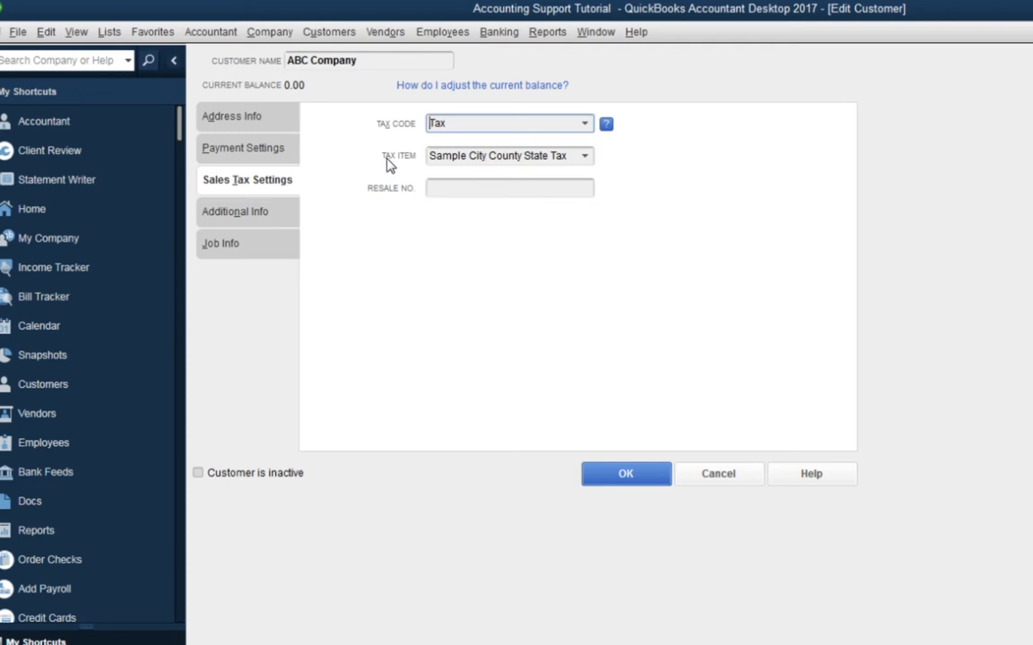
{"action": "left_click", "coordinate": [586, 157]}
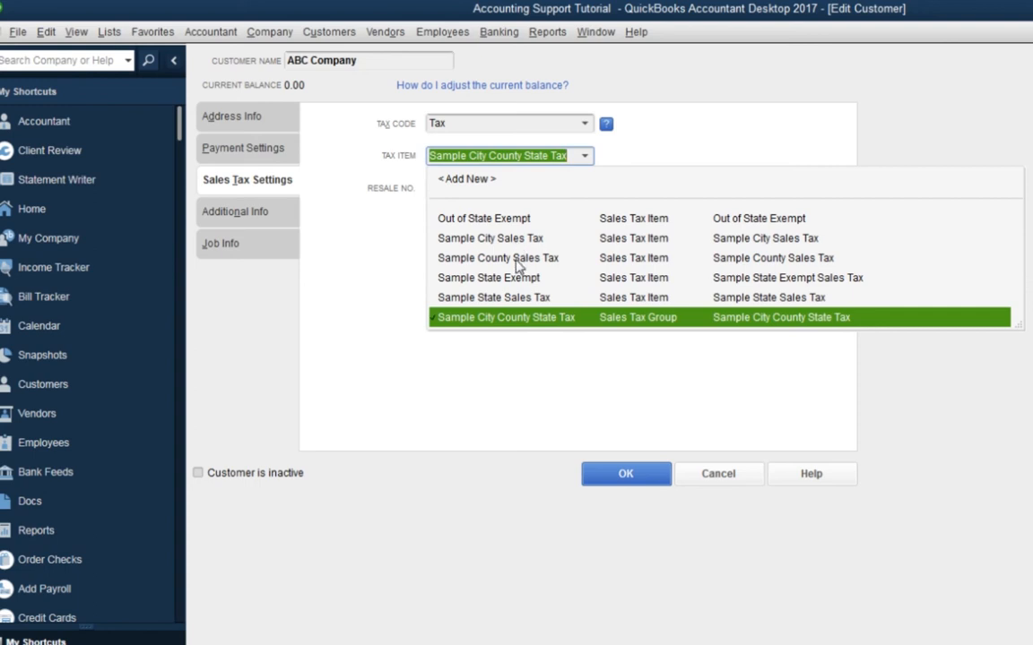
Choose Sample City County State Tax as the tax item
{"action": "left_click", "coordinate": [517, 324]}
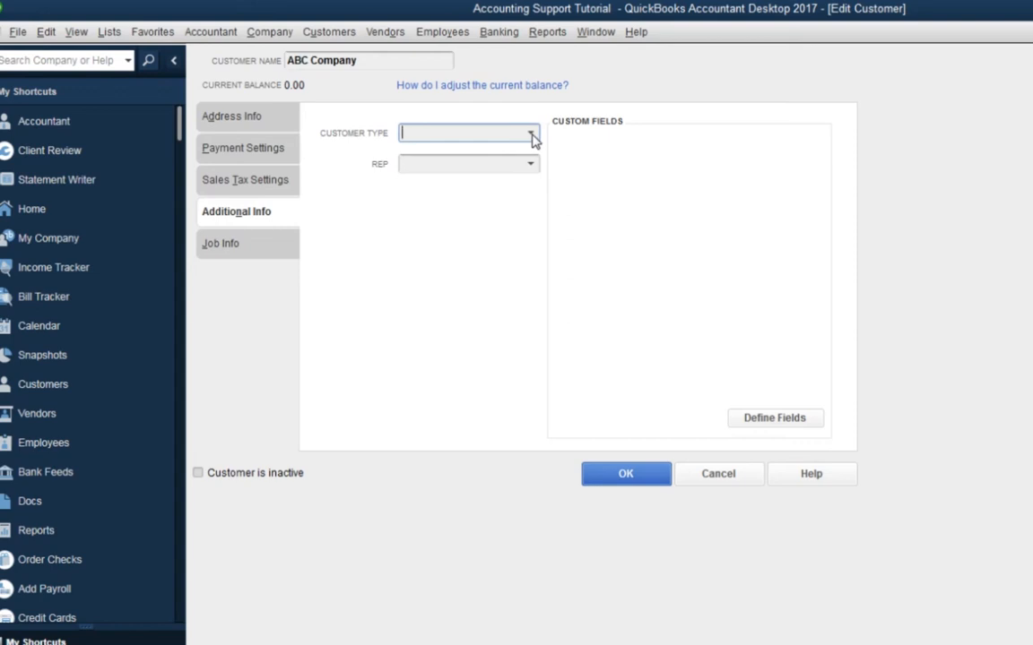
{"action": "left_click", "coordinate": [531, 135]}
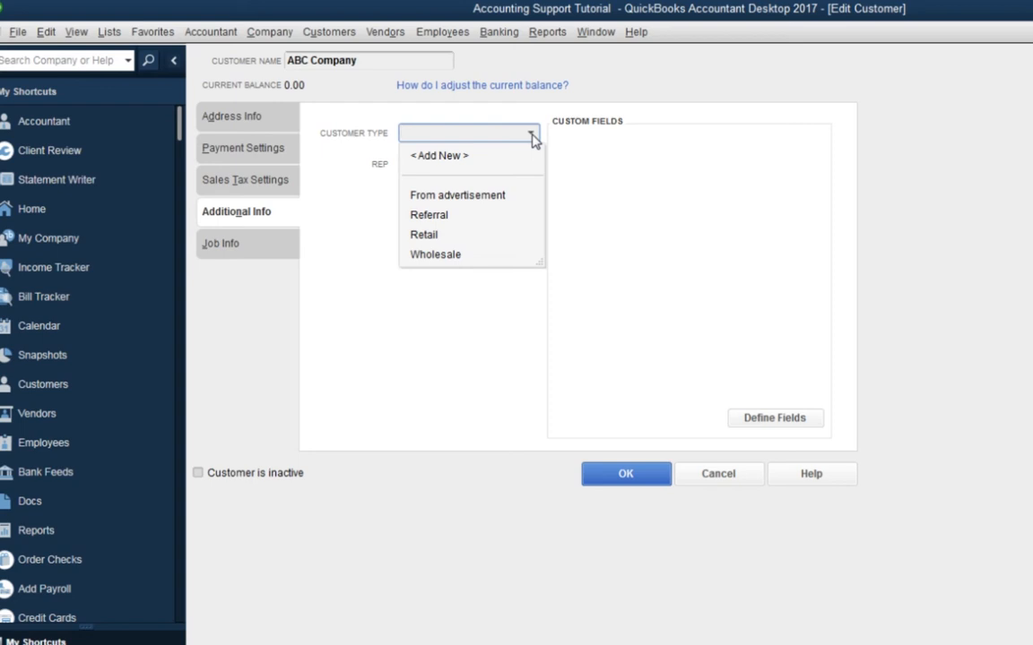
{"action": "left_click", "coordinate": [451, 161]}
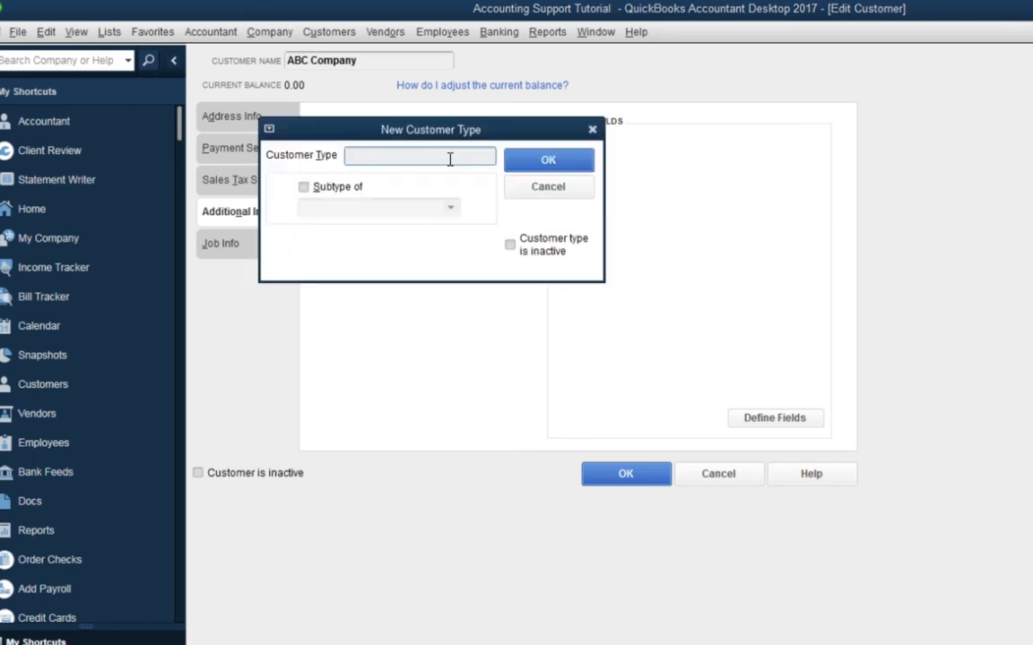
{"action": "left_click", "coordinate": [540, 188]}
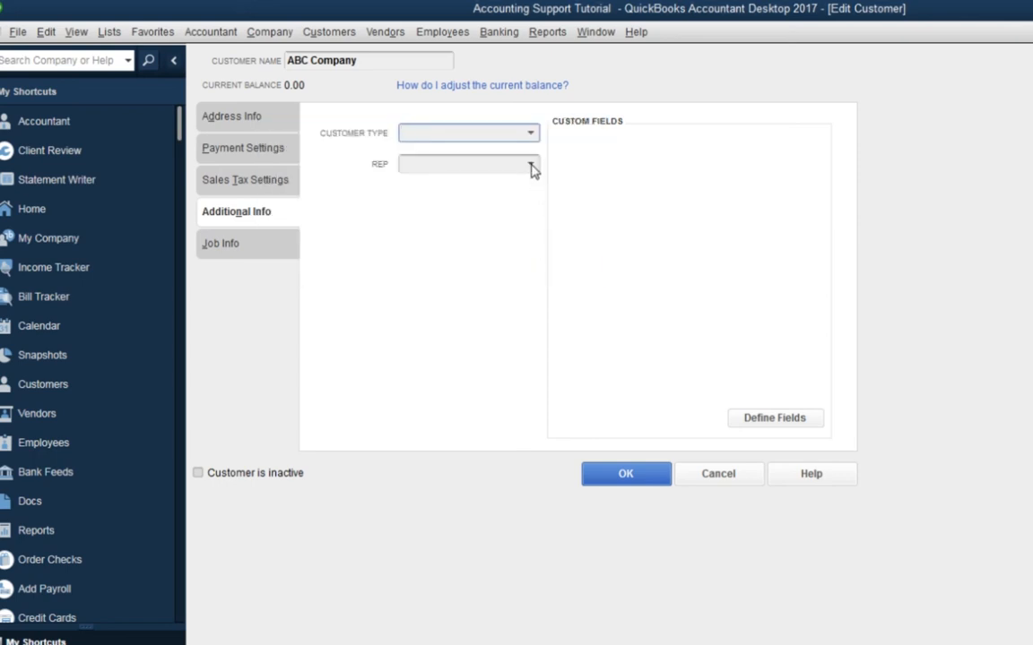
Check the empty Rep list, then open Define Fields to set up custom name fields
{"action": "left_click", "coordinate": [530, 167]}
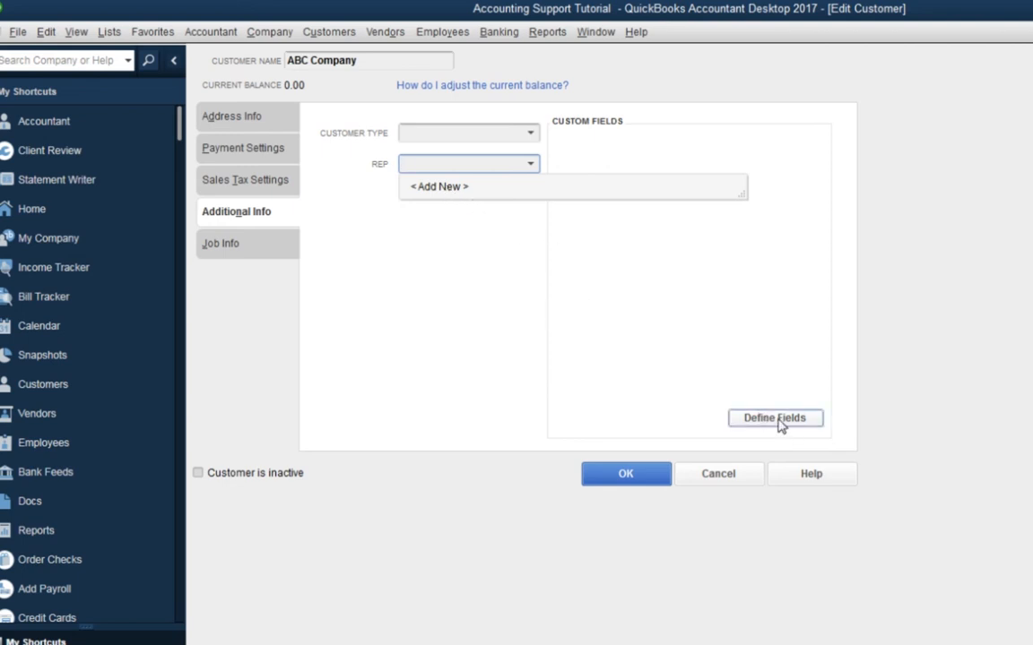
{"action": "left_click", "coordinate": [720, 298]}
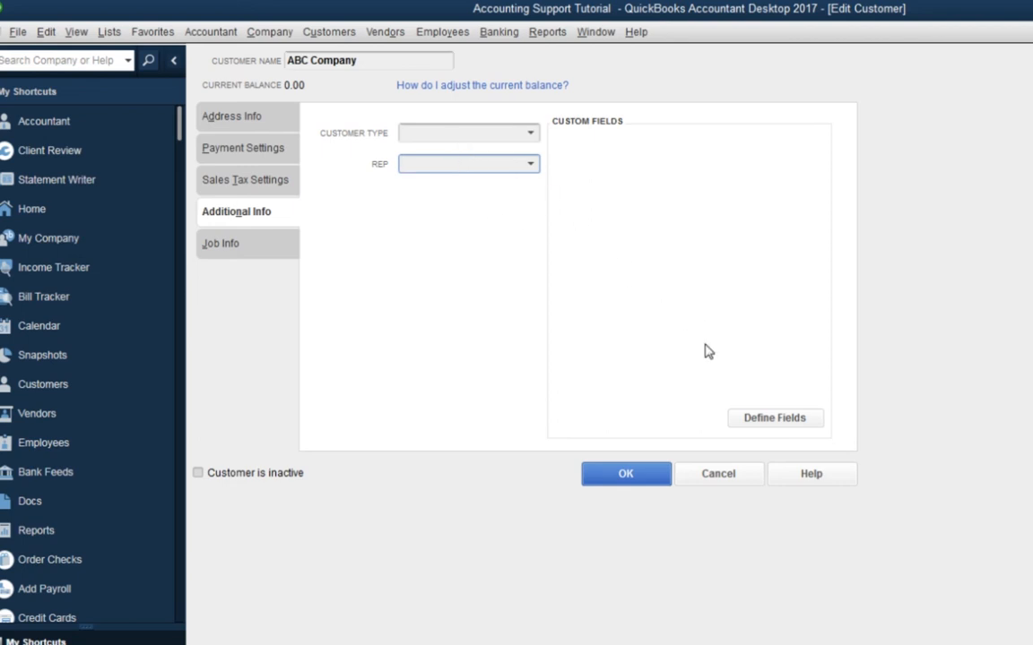
{"action": "left_click", "coordinate": [763, 425]}
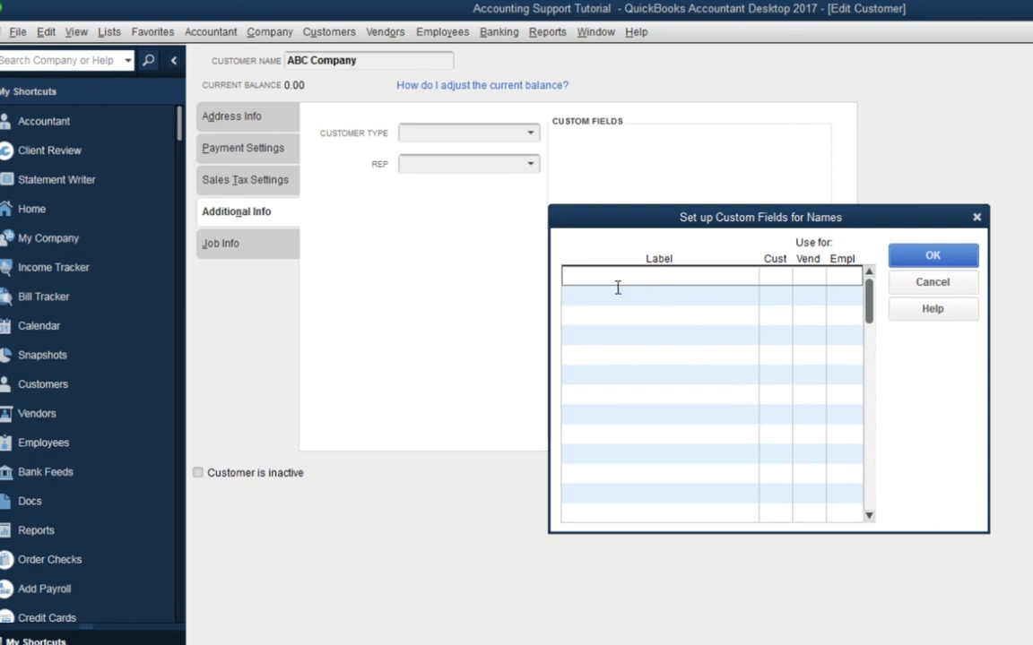
Type the custom field label 'Hospitals' and toggle its Cust checkbox
{"action": "type", "text": "Hospitals"}
{"action": "left_click", "coordinate": [766, 278]}
{"action": "left_click", "coordinate": [769, 277]}
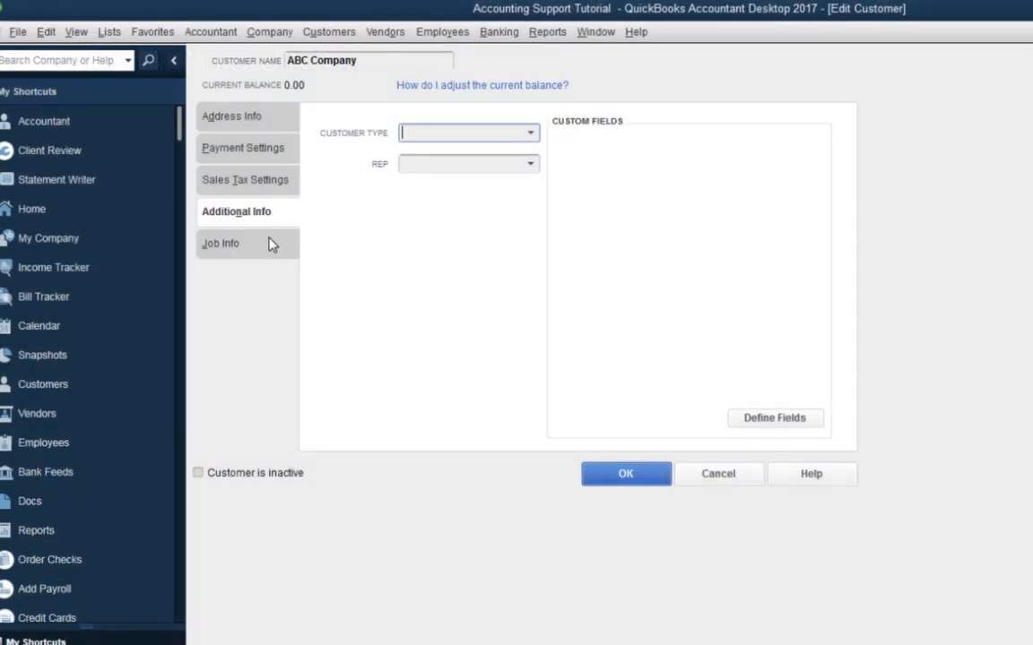
Show ABC Company's Job Info page with its blank description, type and dates and None status
{"action": "left_click", "coordinate": [261, 255]}
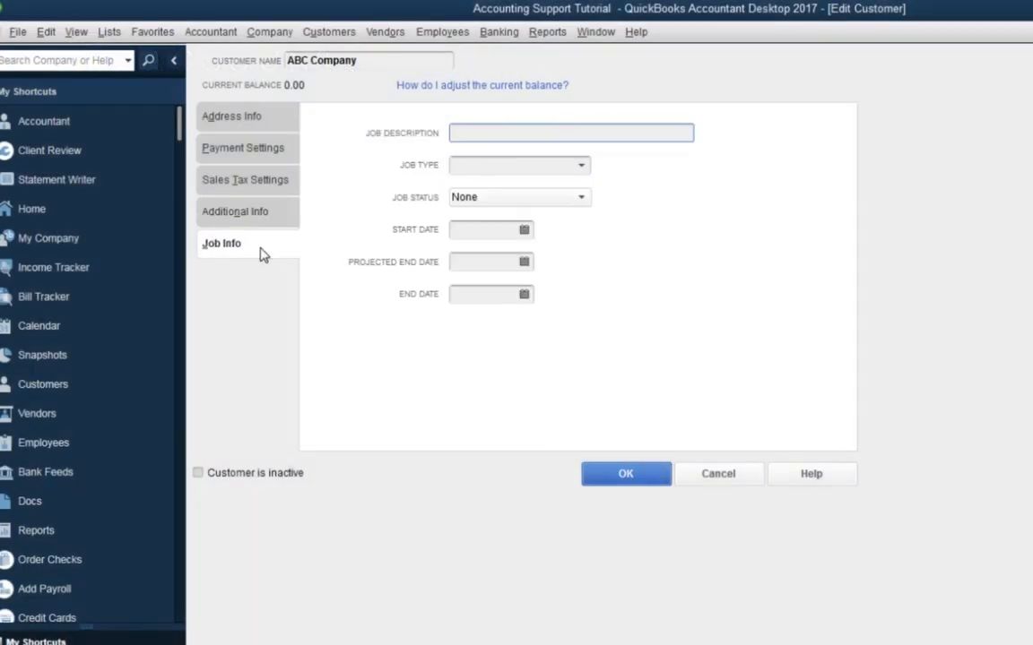